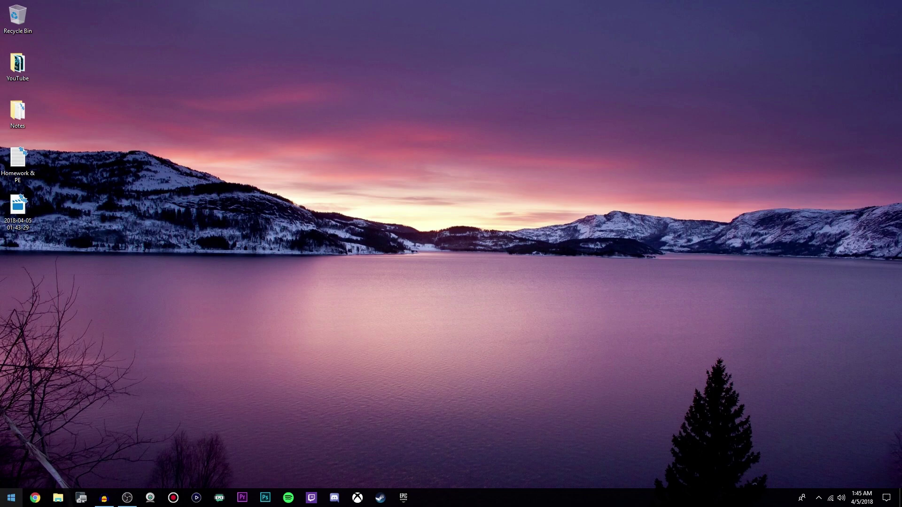
Step: Search Windows for "xbox" and open the Xbox app
key(super)
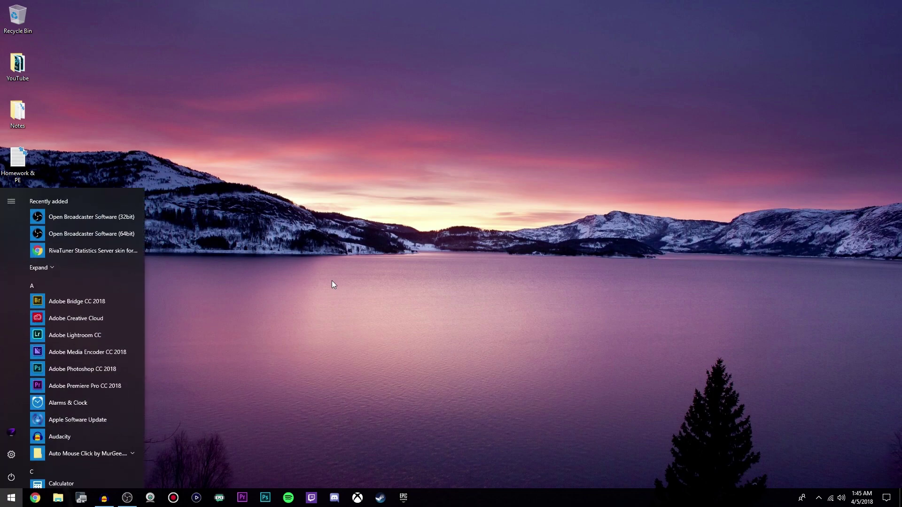
text(xbox)
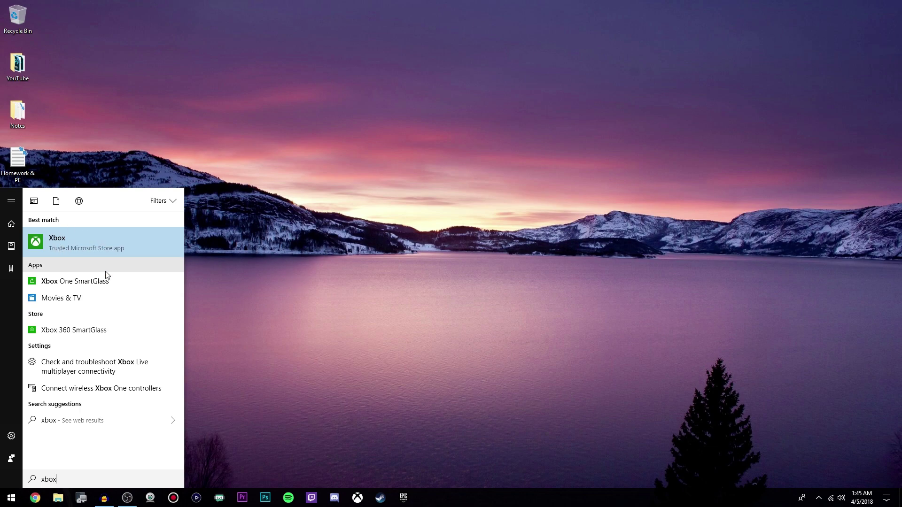
click(69, 238)
click(11, 497)
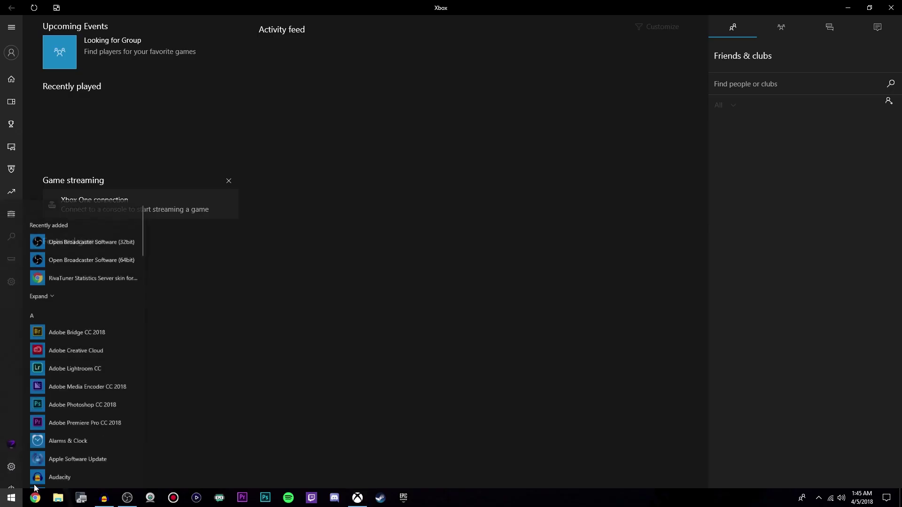
text(xbox)
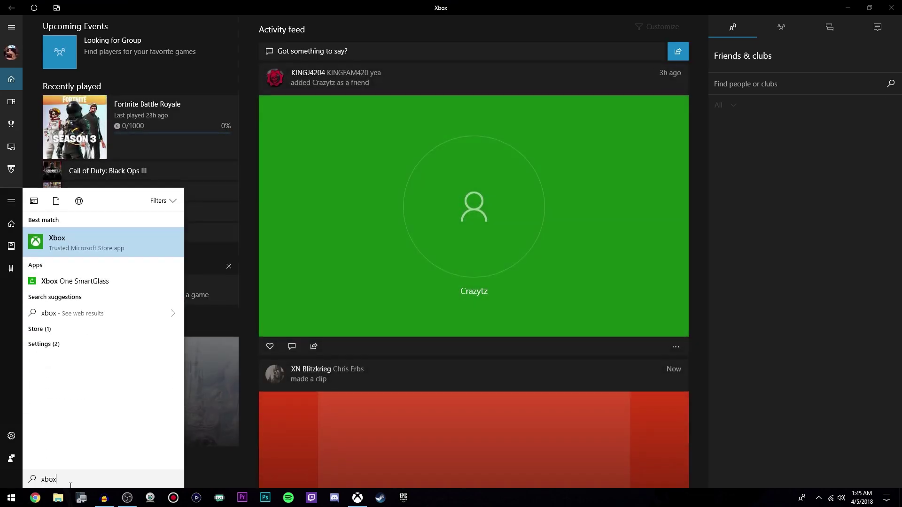
click(590, 75)
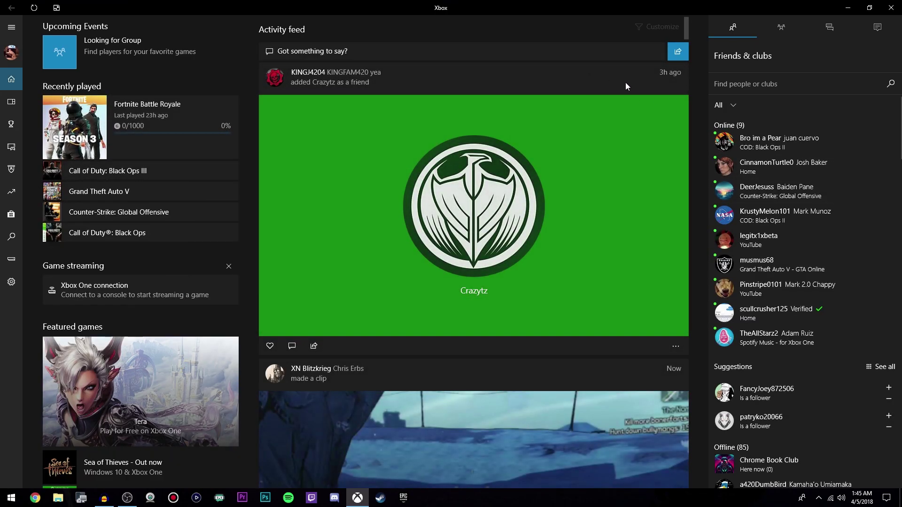
click(644, 83)
Step: Minimize the Xbox app and search Windows for "microsoft store" to open the Microsoft Store
click(844, 8)
click(6, 504)
text(microsoft store)
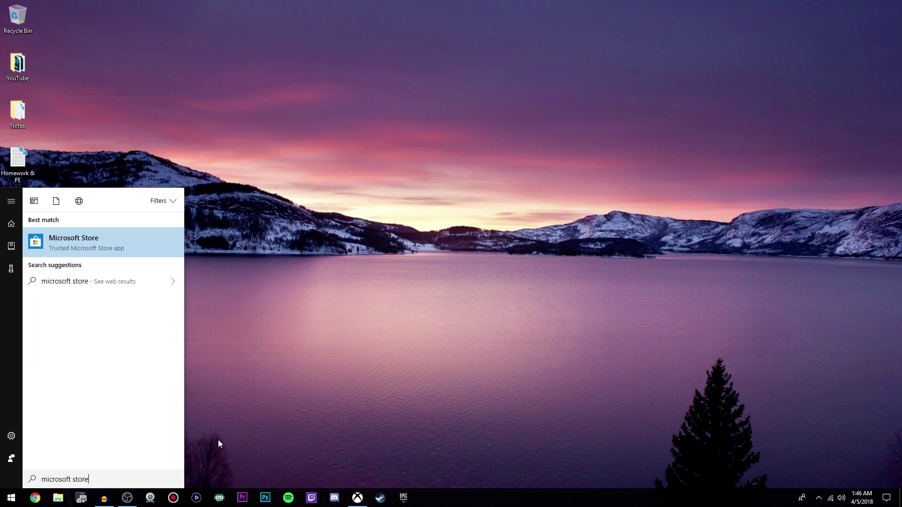
click(84, 241)
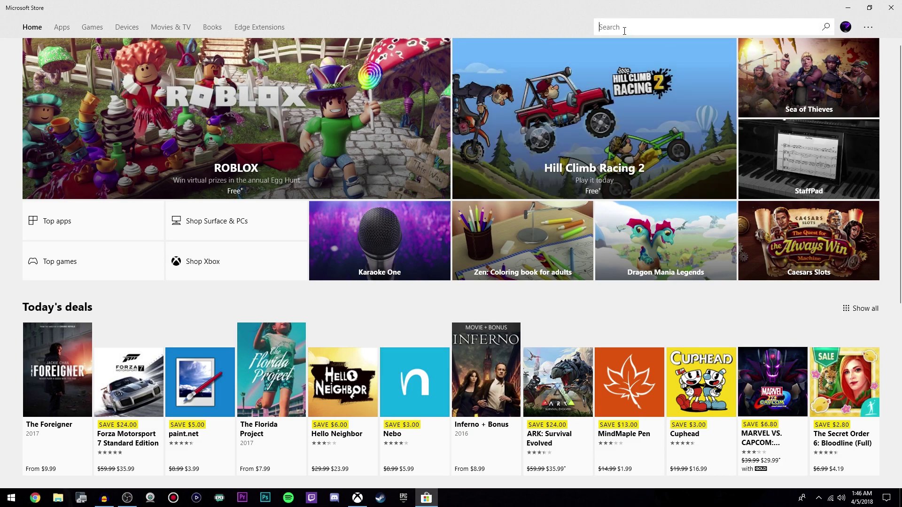
Step: Search the store for "xbox", view the product page of the Xbox app, and close the store
text(xbox)
key(Return)
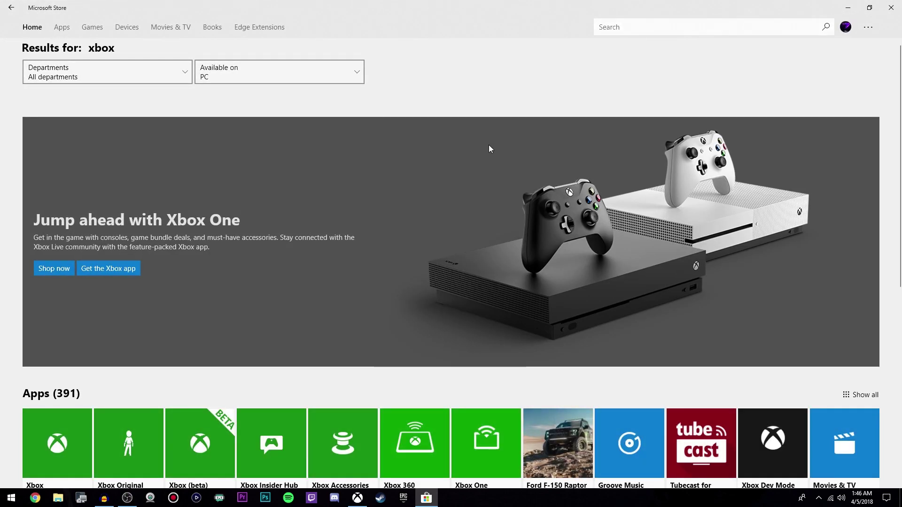
scroll(446, 210, down, 3)
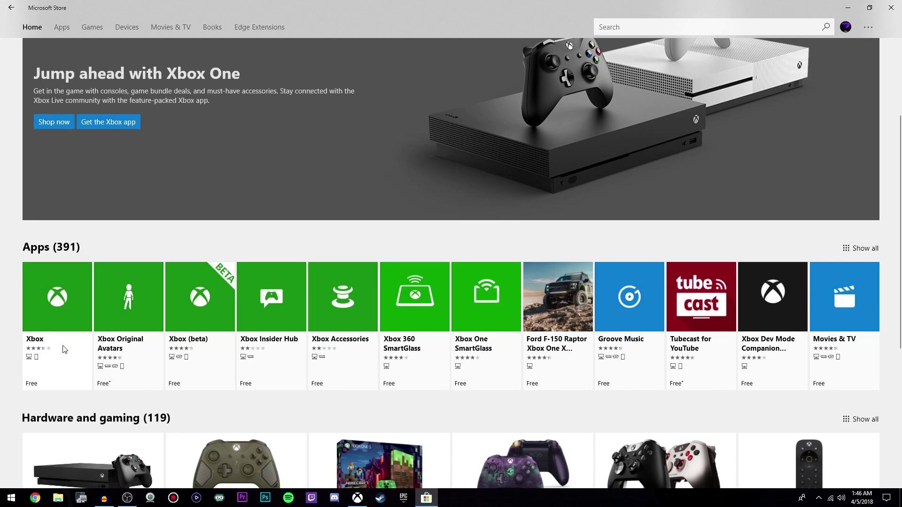
click(47, 355)
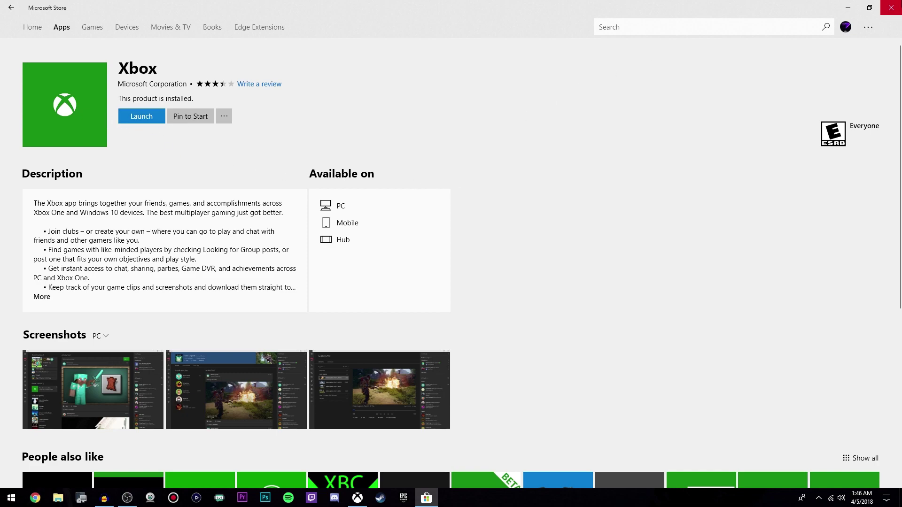
click(890, 8)
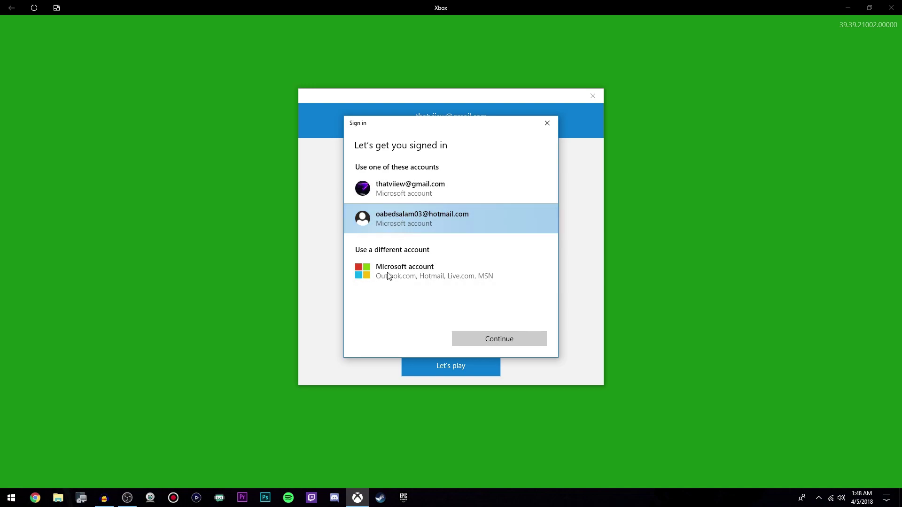
Step: Sign in to the Xbox app with the selected Microsoft account and look over the home page's activity feed
click(500, 339)
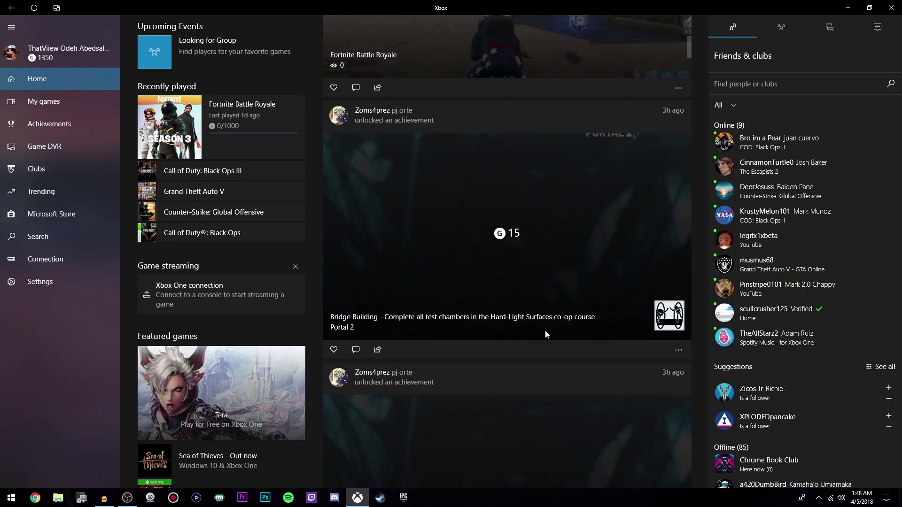
scroll(215, 249, down, 5)
scroll(222, 236, up, 5)
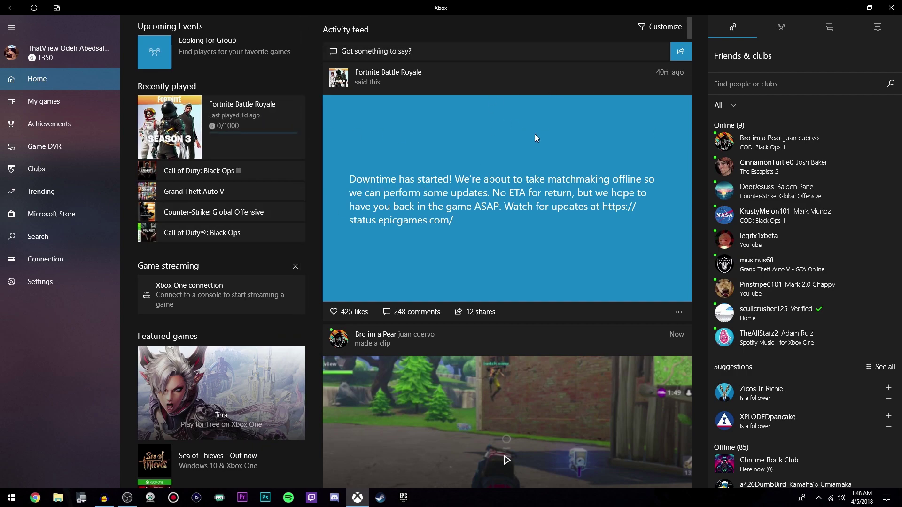
click(209, 104)
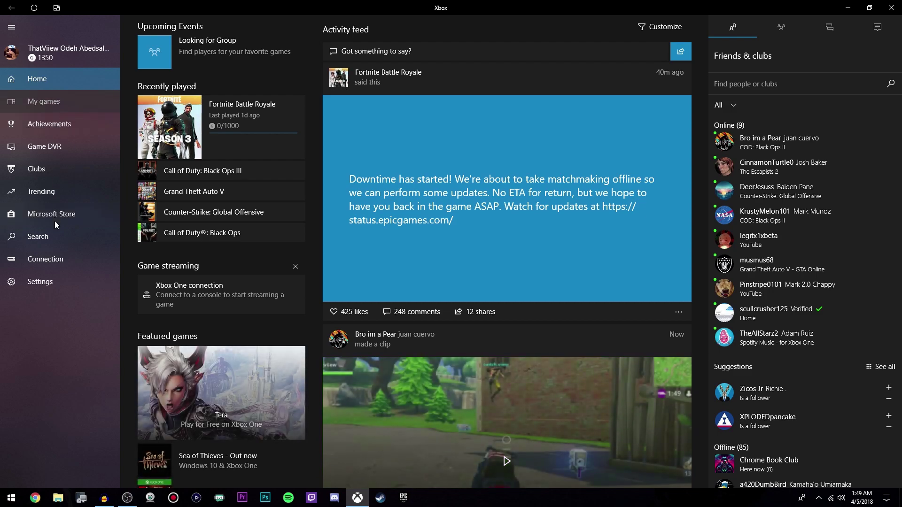
click(45, 102)
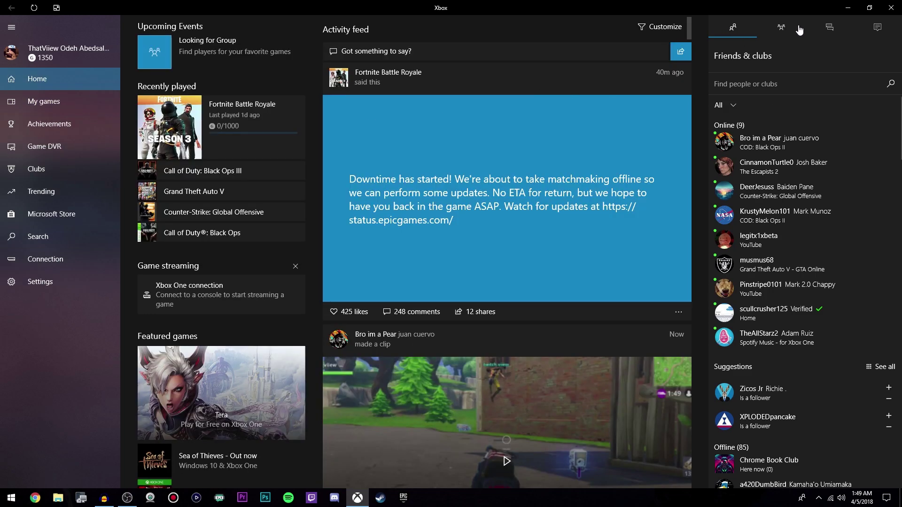
Step: Look through the Xbox app's parties, messages and activity alerts sections
click(796, 32)
click(830, 26)
click(733, 27)
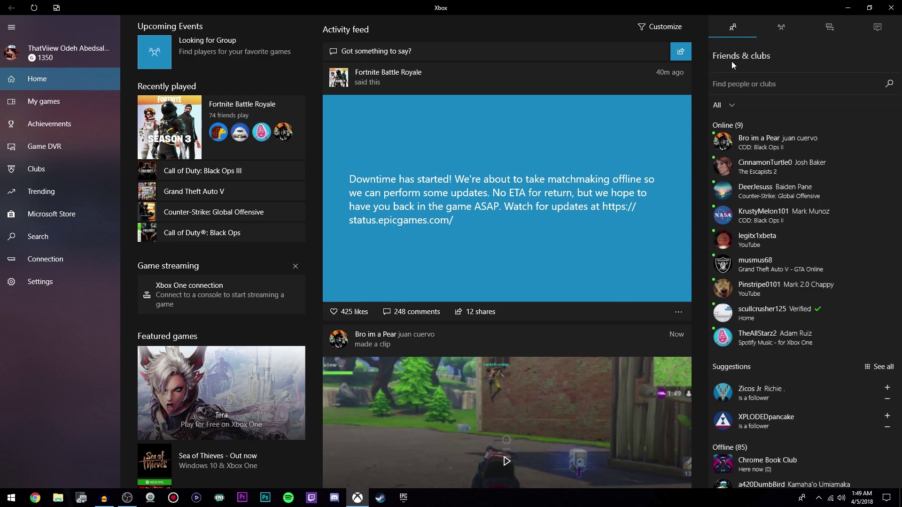
click(780, 27)
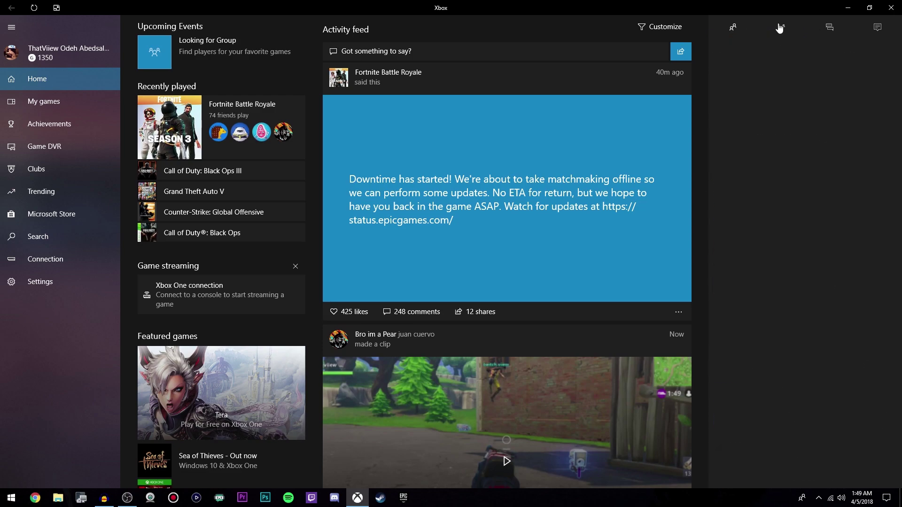
click(830, 26)
click(891, 35)
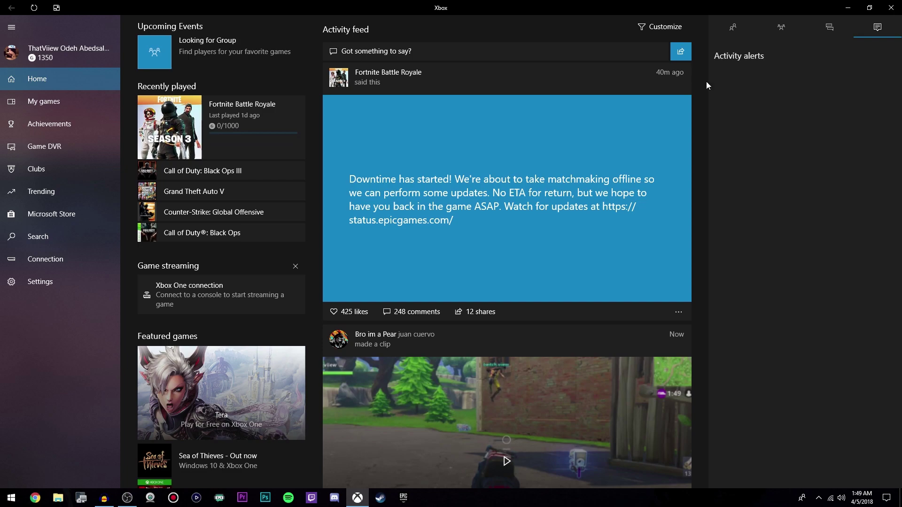
Step: Return to the friends list and view the actions available for the first online friend
click(732, 27)
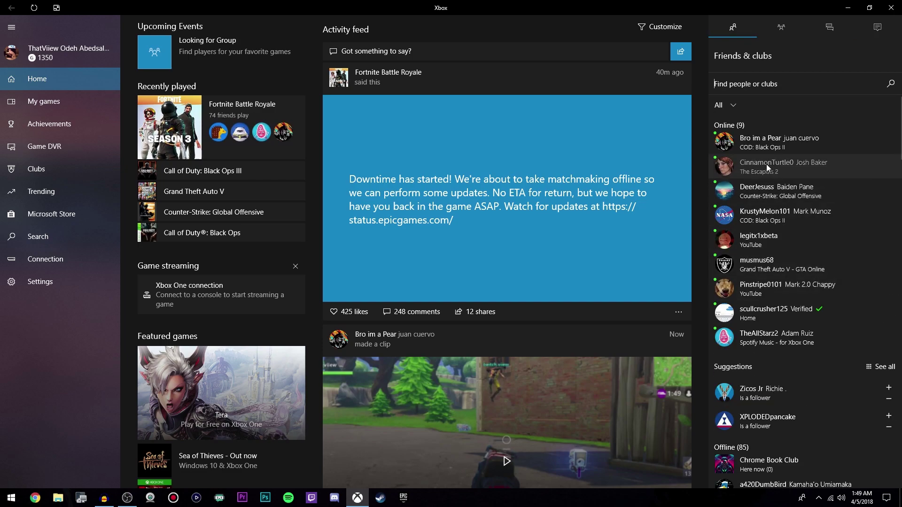
right_click(778, 142)
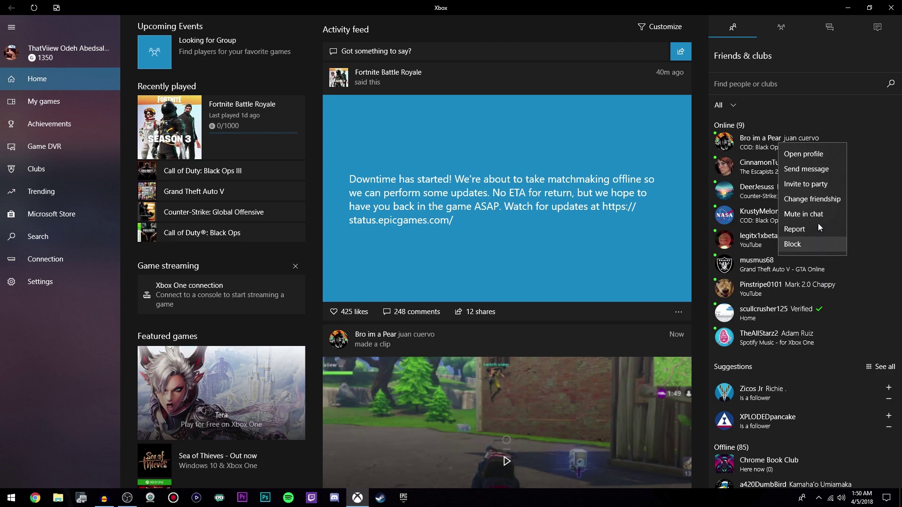
click(760, 194)
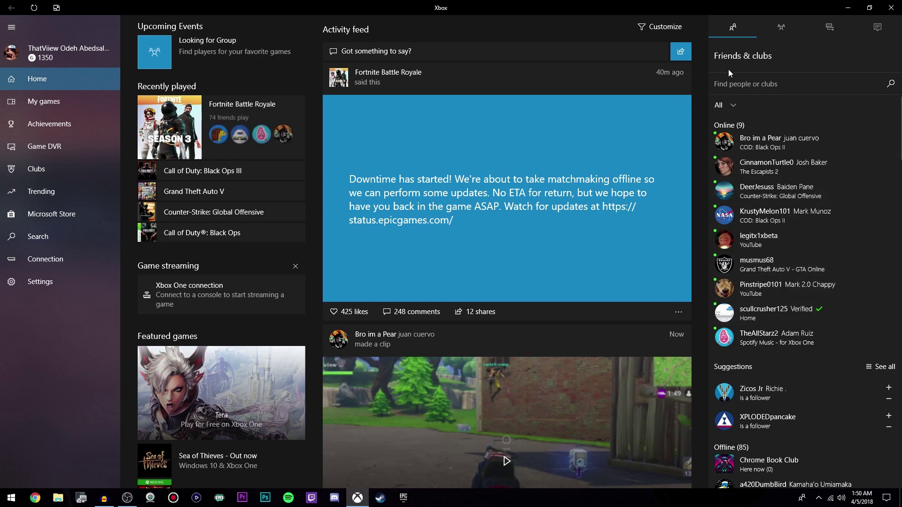
Step: Search all of Xbox for the player "username111", view the profile, and return to the home page
click(747, 78)
text(use)
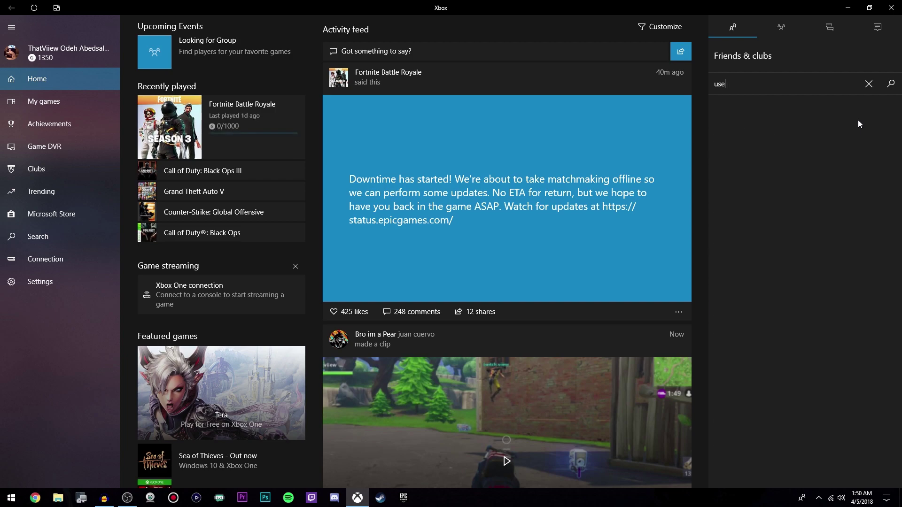
text(rname111)
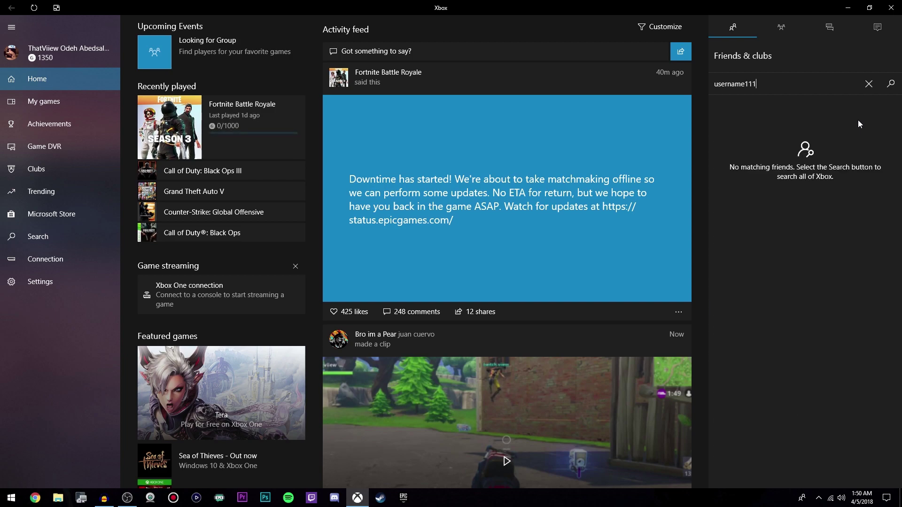
click(891, 84)
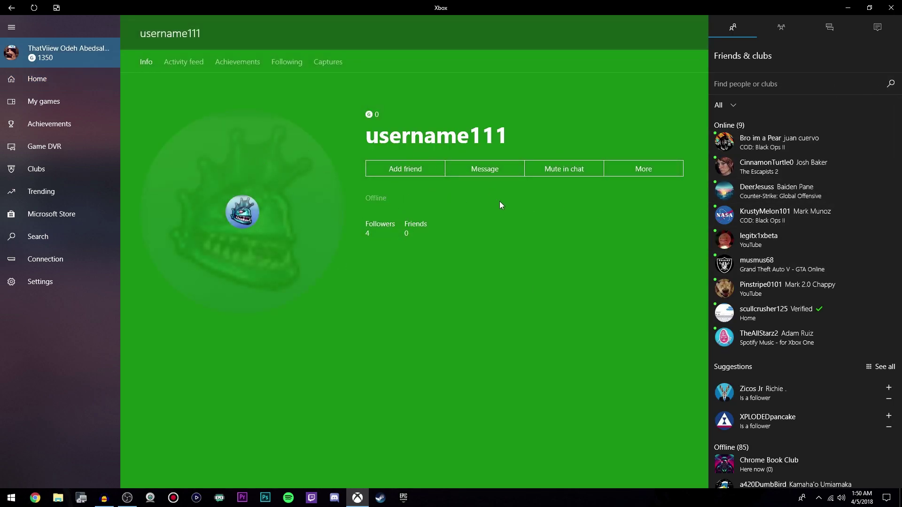
key(alt+Left)
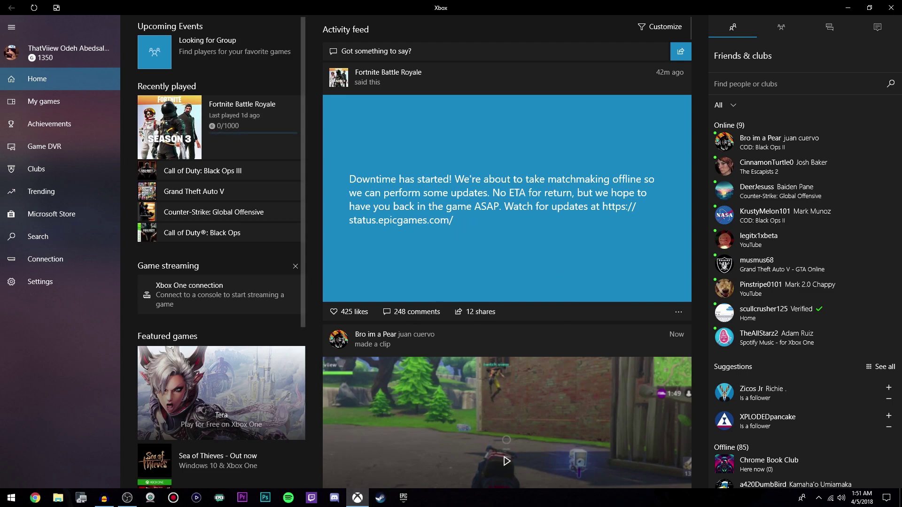
Step: Look up the Xbox app in Windows search and view the pinning option of its taskbar entry
key(super)
text(xbox)
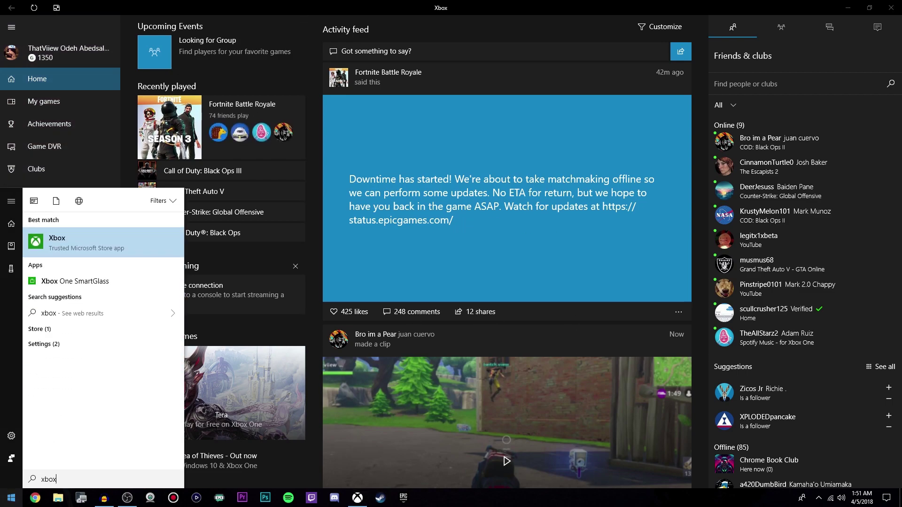
click(109, 229)
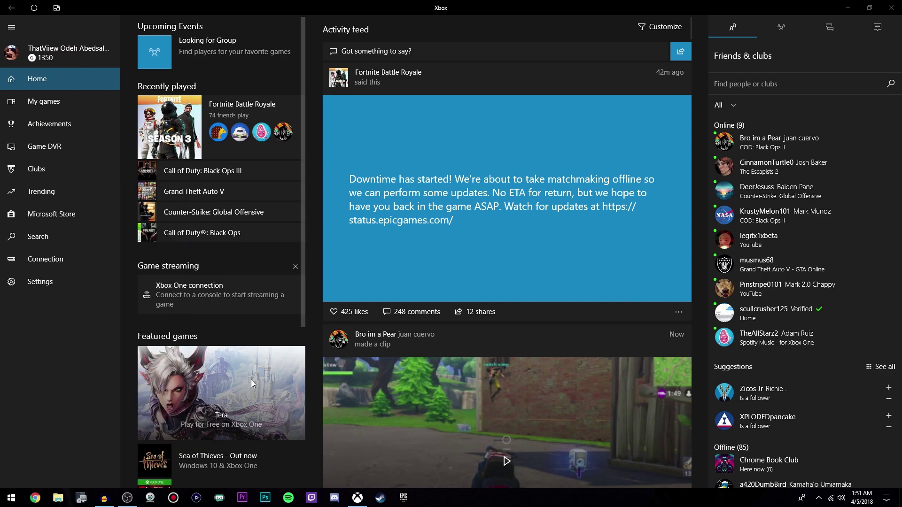
right_click(357, 500)
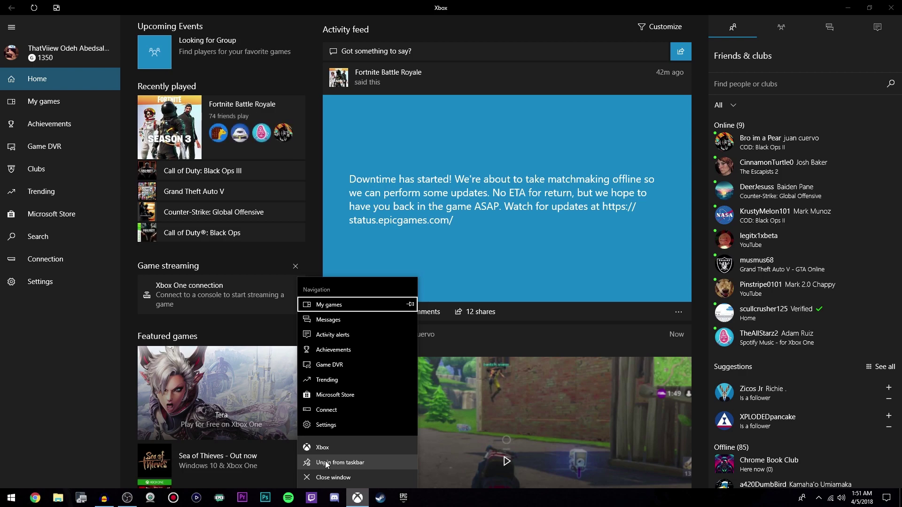
click(342, 462)
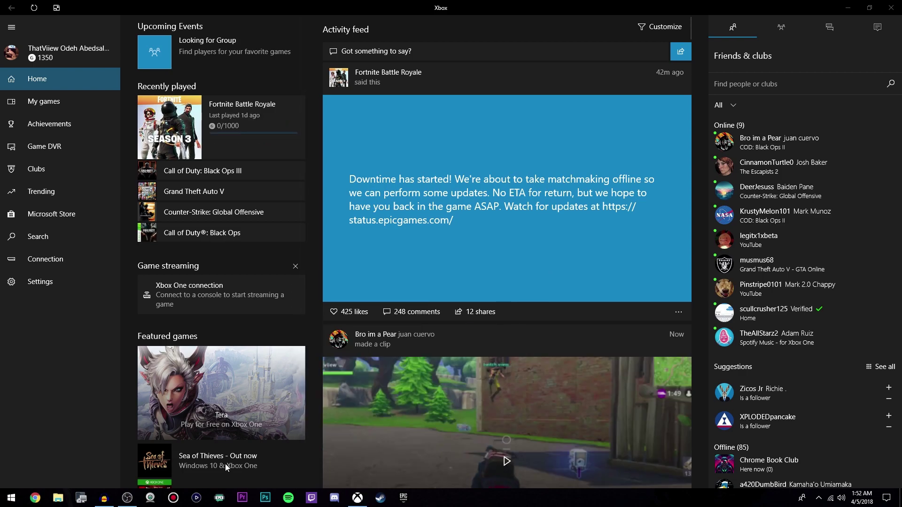
Step: View the taskbar pinning option of the Xbox search result and close the Xbox app
click(12, 497)
text(xbox)
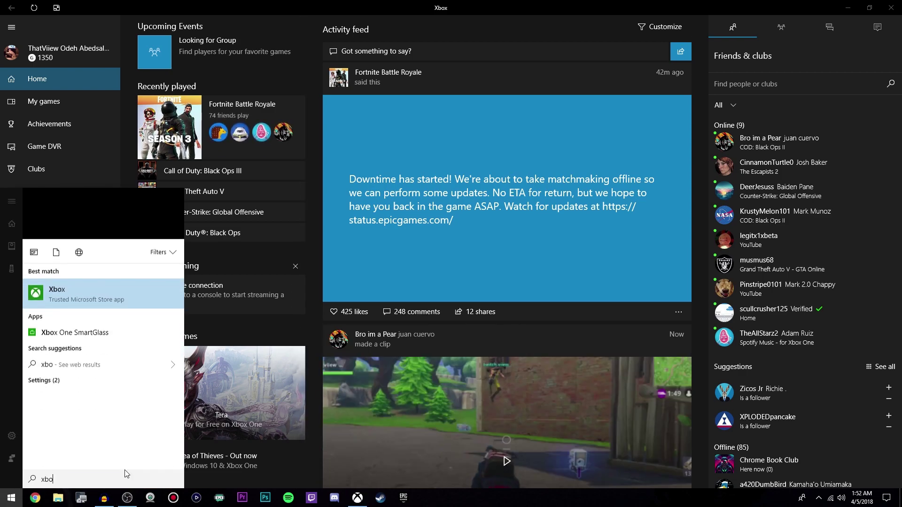
right_click(97, 252)
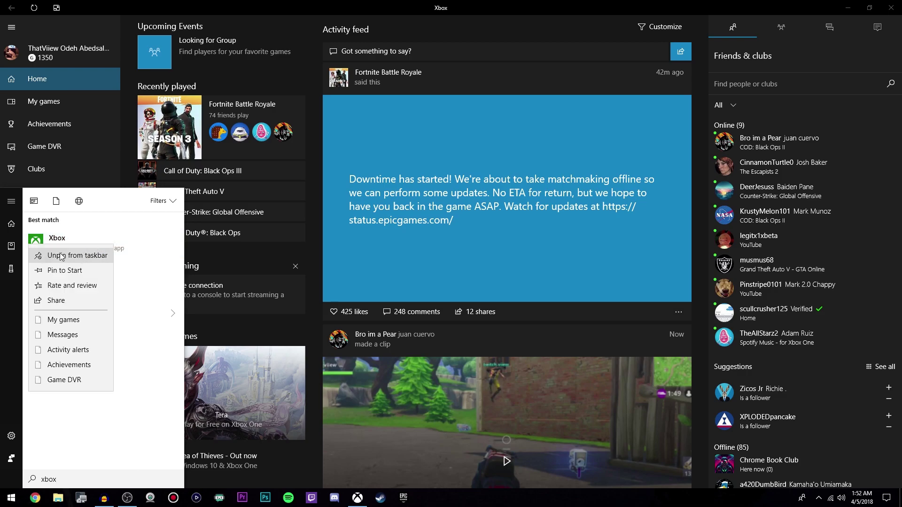
click(93, 252)
click(891, 8)
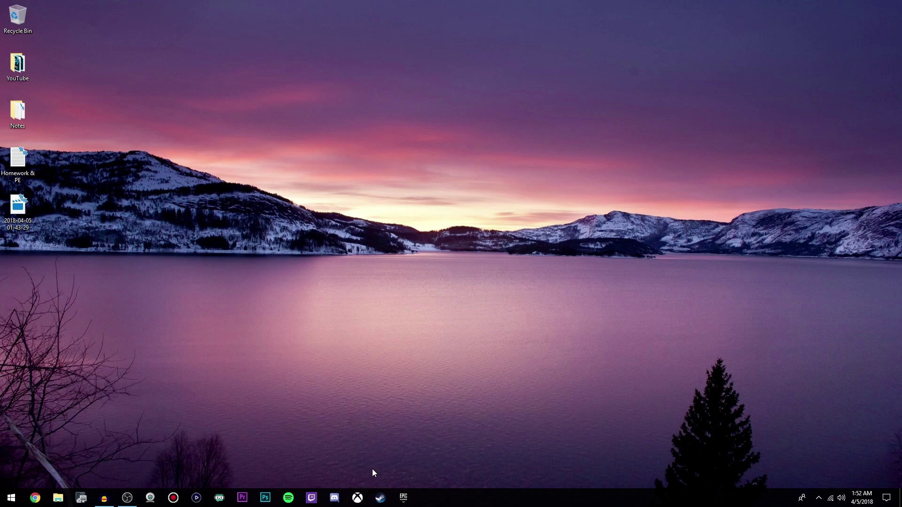
Step: Reopen the Xbox app from the taskbar and review its General and Notifications settings
click(357, 497)
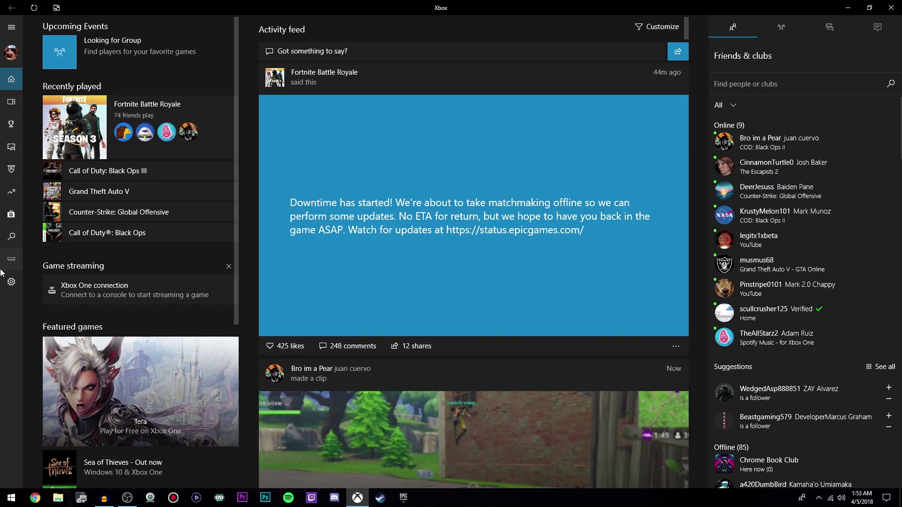
click(10, 282)
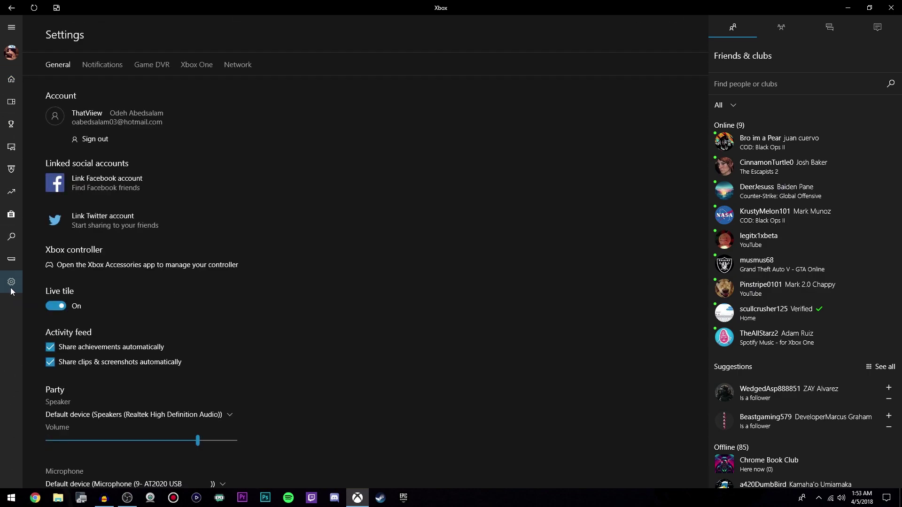
click(11, 282)
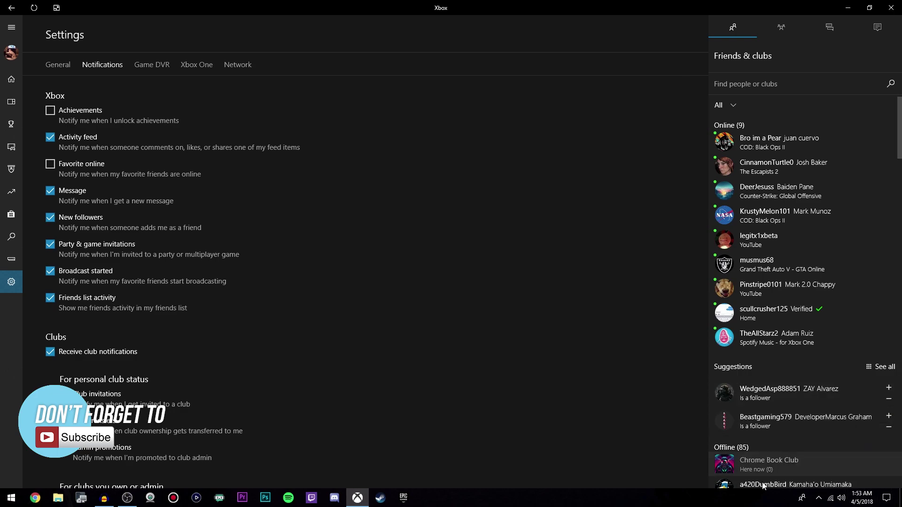
key(super+a)
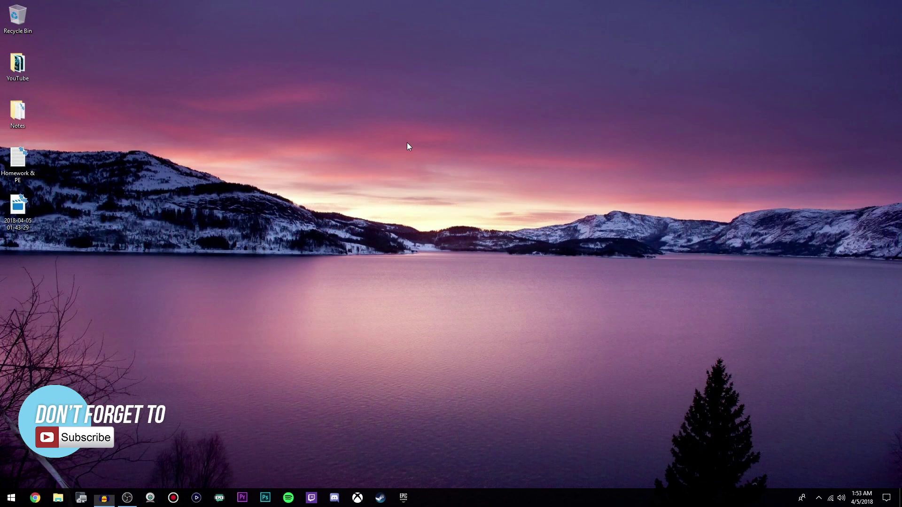
right_click(407, 142)
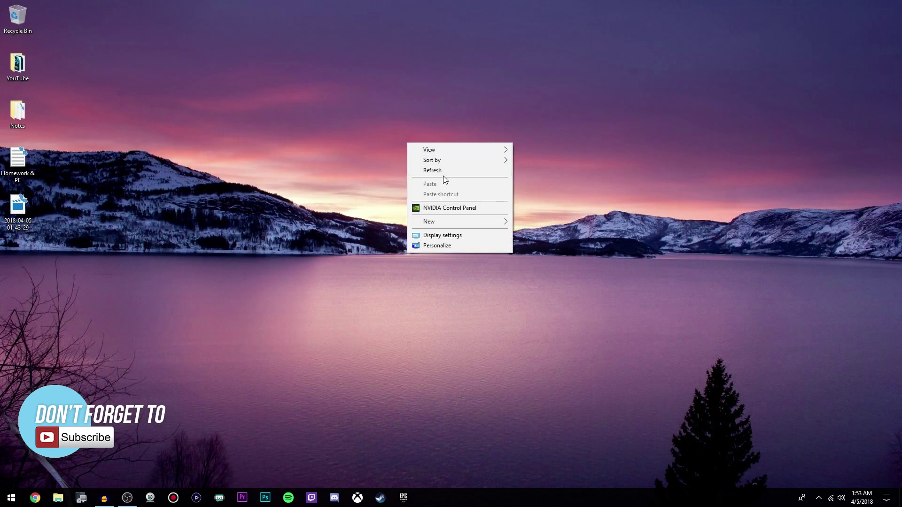
click(444, 171)
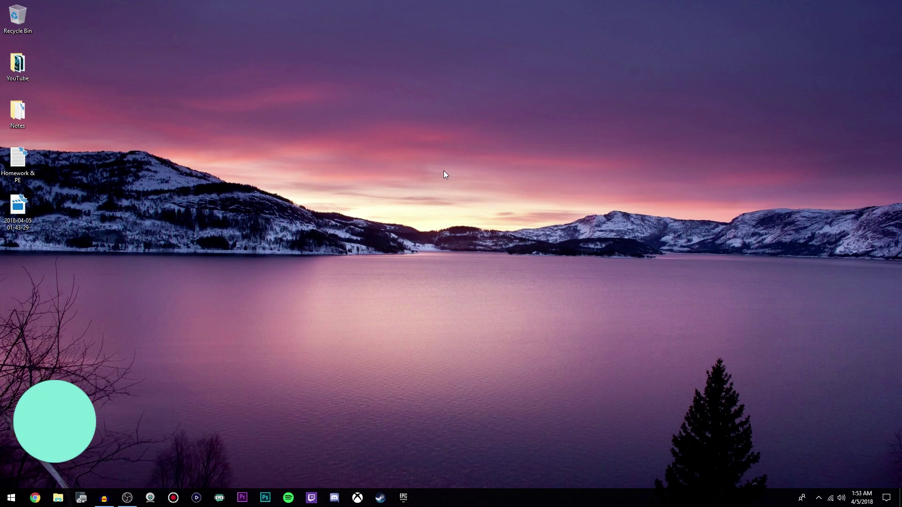